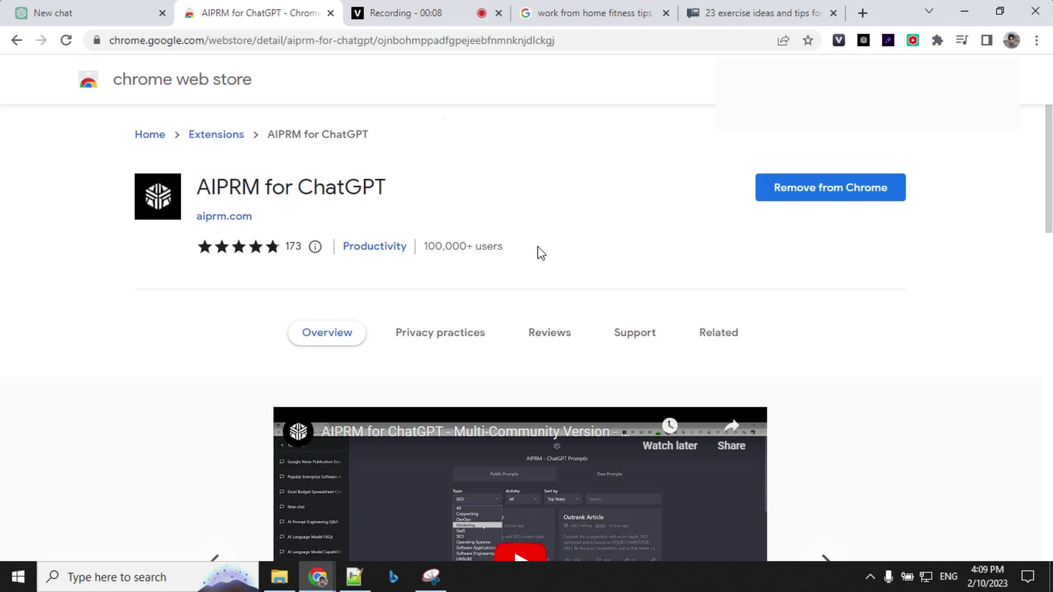
# Switch to the ChatGPT tab and scroll through the AIPRM prompt library.
pyautogui.hotkey('ctrl', 'shift', 'Tab')
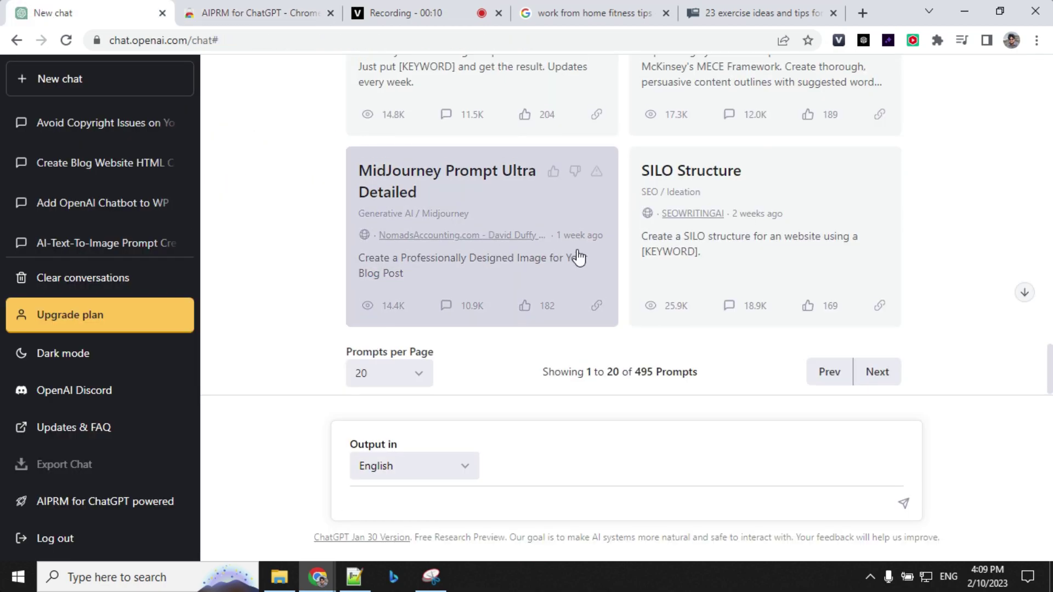
pyautogui.scroll(6, 577, 256)
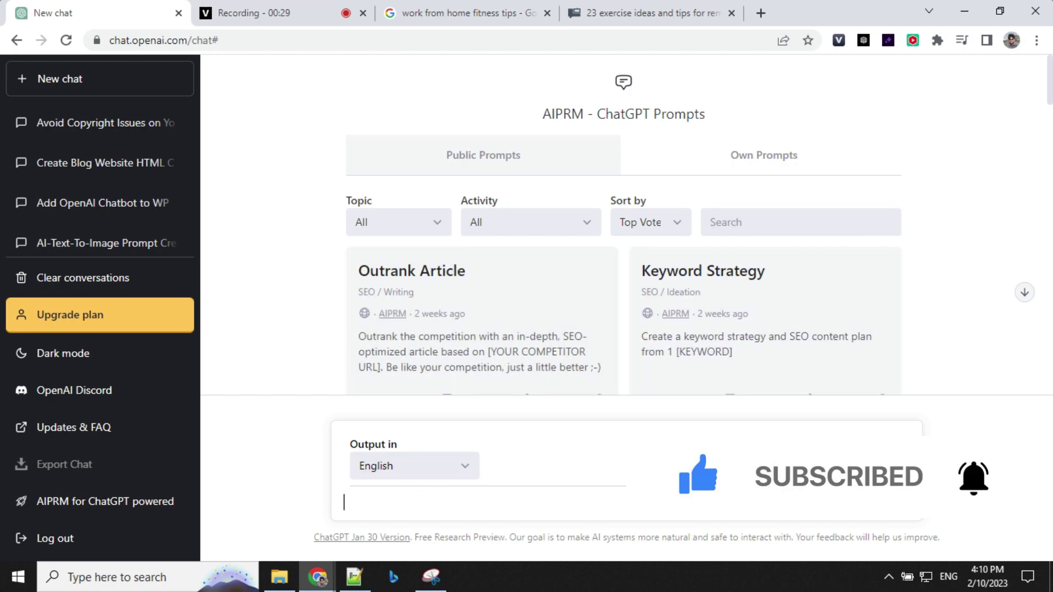
pyautogui.scroll(-3, 541, 252)
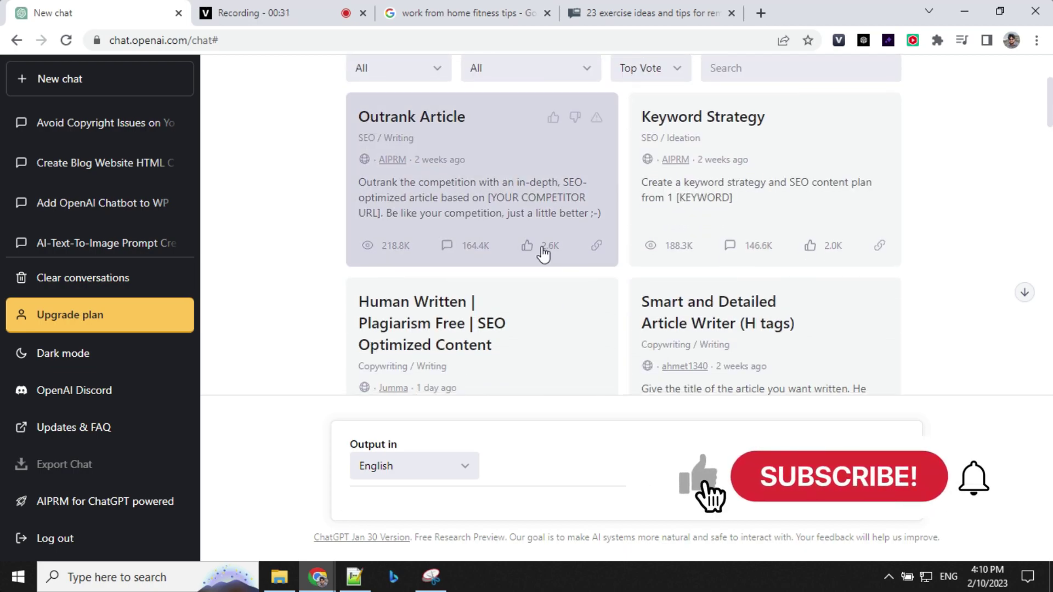
pyautogui.scroll(3, 433, 252)
# Try the Copywriting topic and Accounting activity filters, then set the topic to SEO.
pyautogui.click(404, 218)
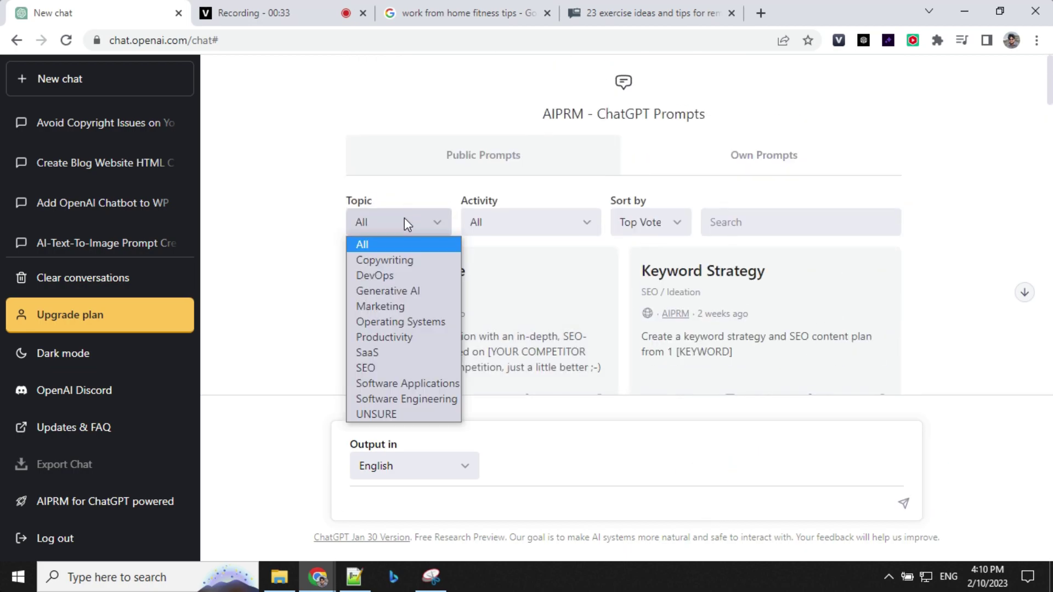
pyautogui.click(396, 260)
pyautogui.click(530, 226)
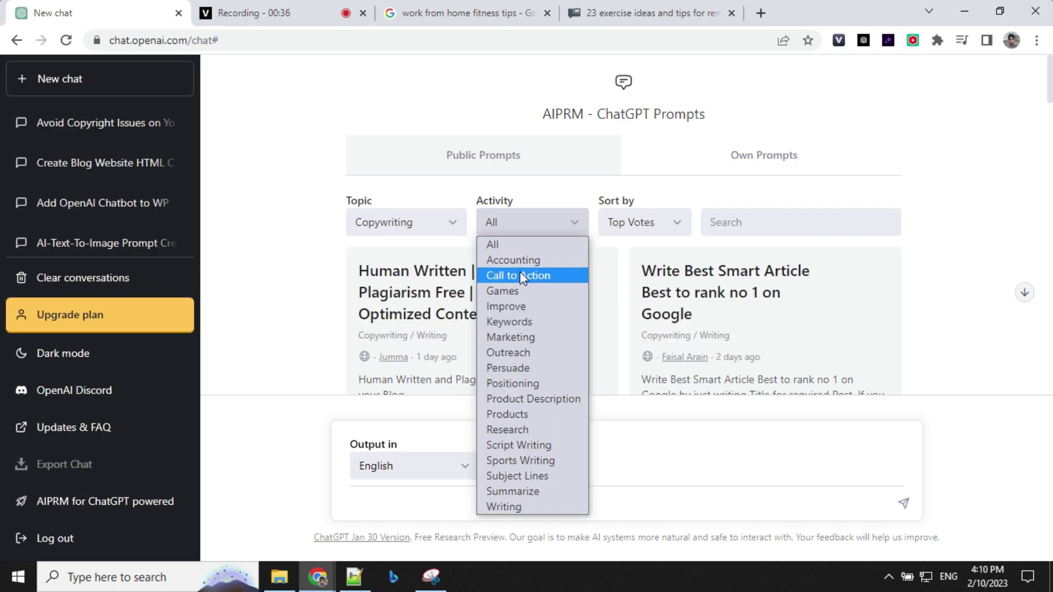
pyautogui.click(521, 258)
pyautogui.click(420, 226)
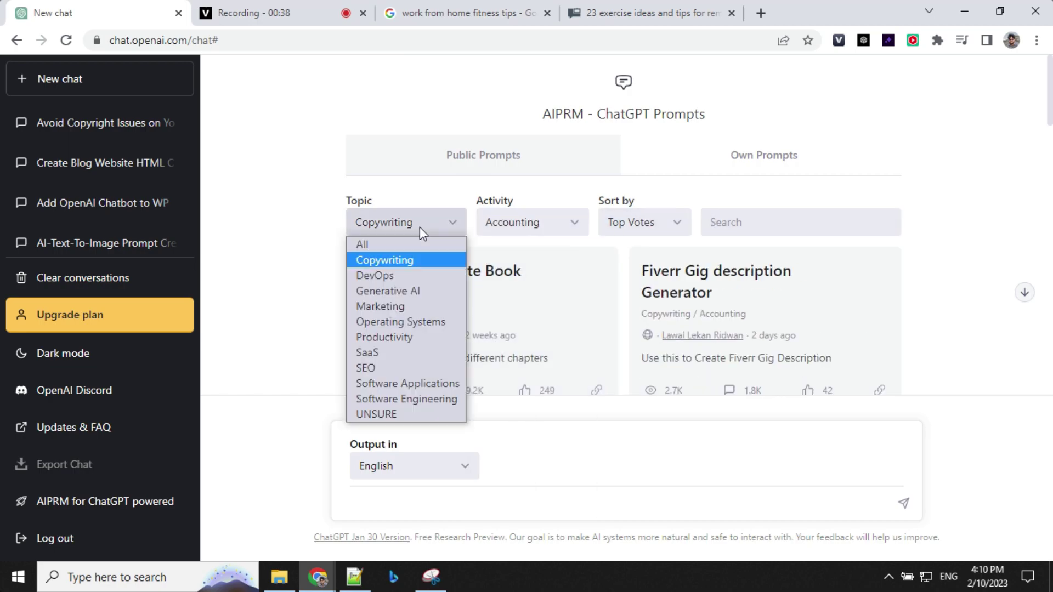
pyautogui.click(391, 369)
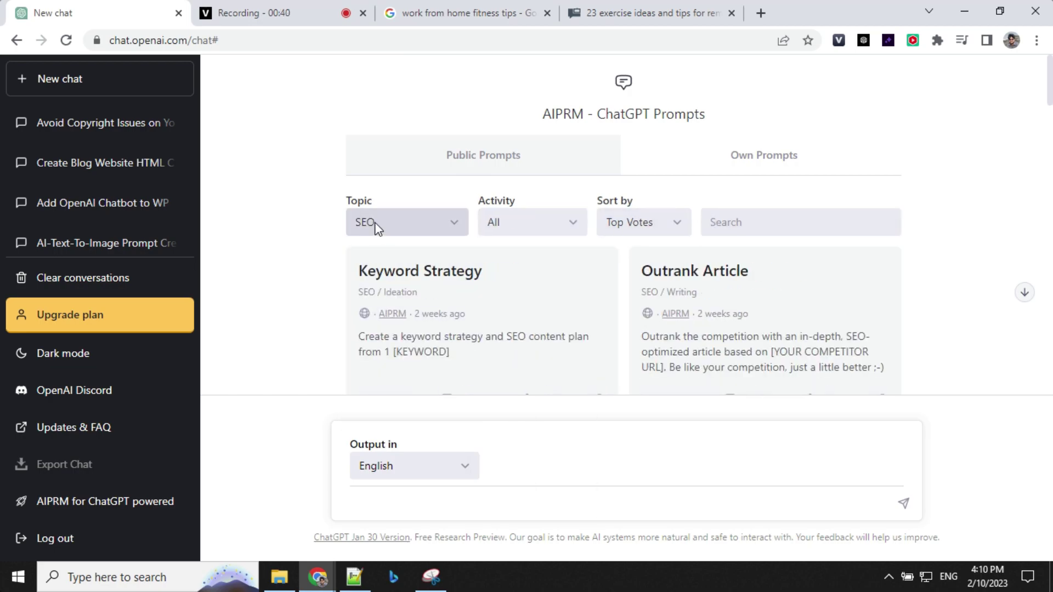
# Load the Outrank Article prompt, then switch to the 'work from home fitness tips' results.
pyautogui.scroll(-1, 696, 241)
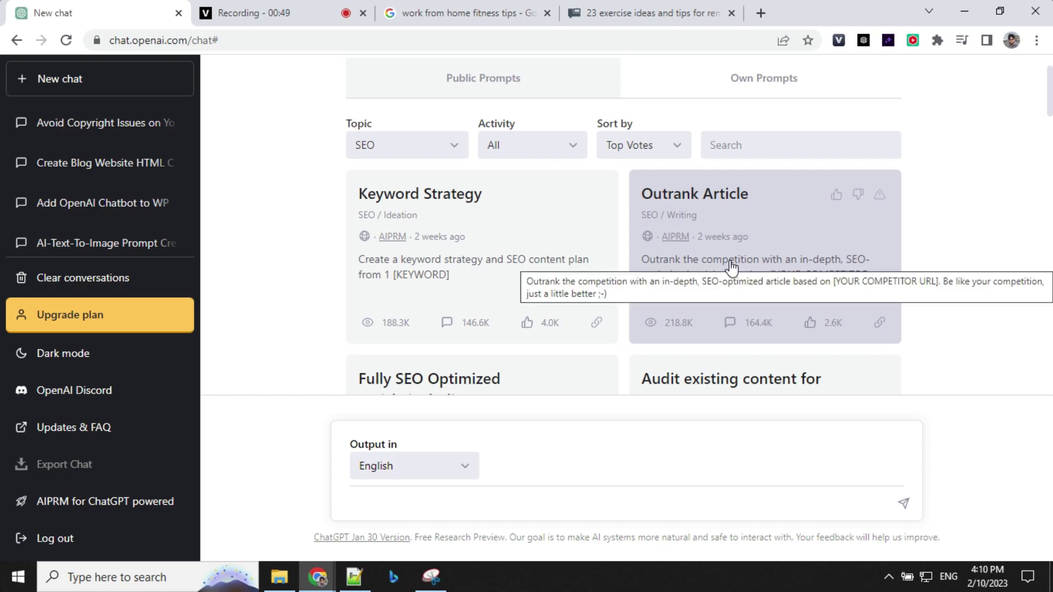
pyautogui.click(732, 235)
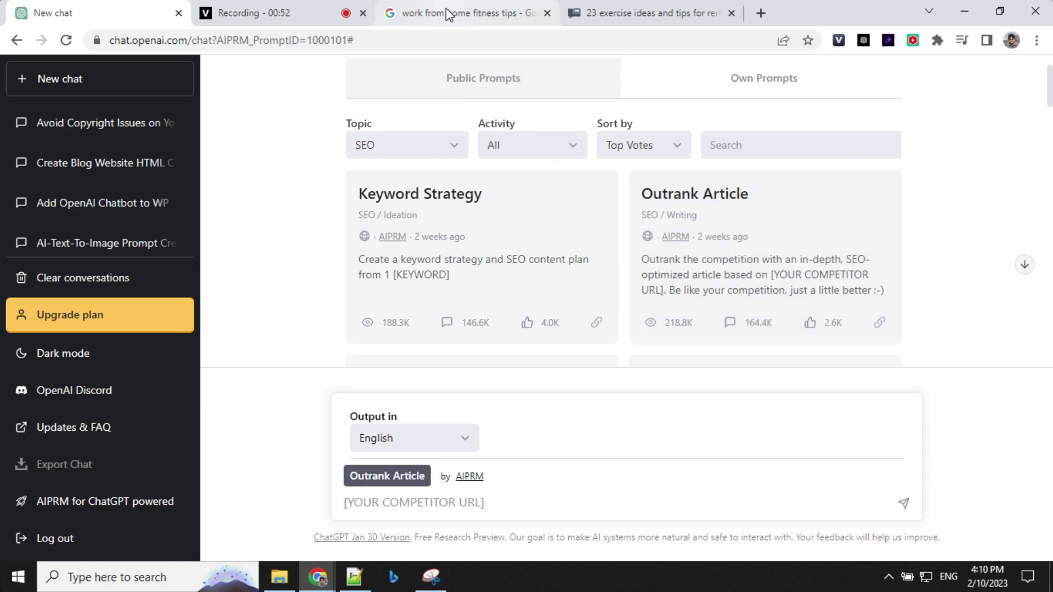
pyautogui.moveTo(449, 15)
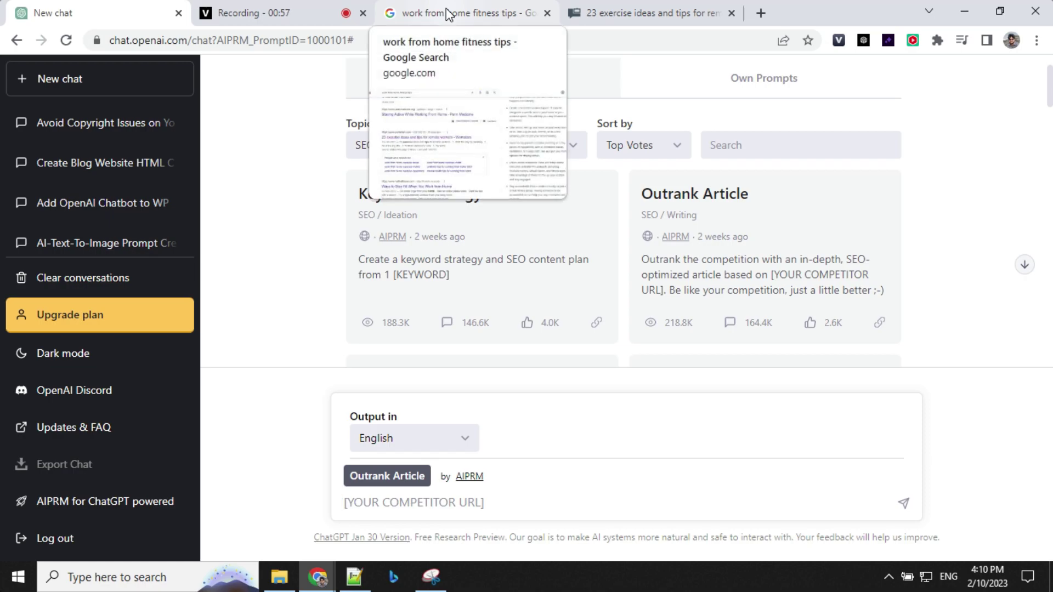
pyautogui.click(449, 15)
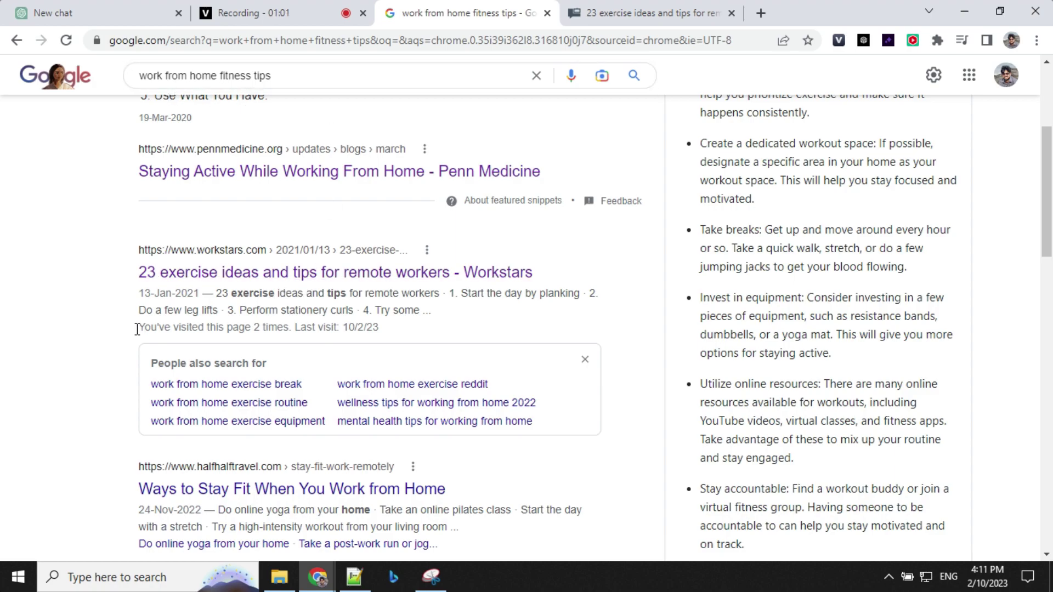
# Highlight the Workstars result's 13-Jan-2021 date in the Google results.
pyautogui.moveTo(137, 299); pyautogui.dragTo(198, 297)
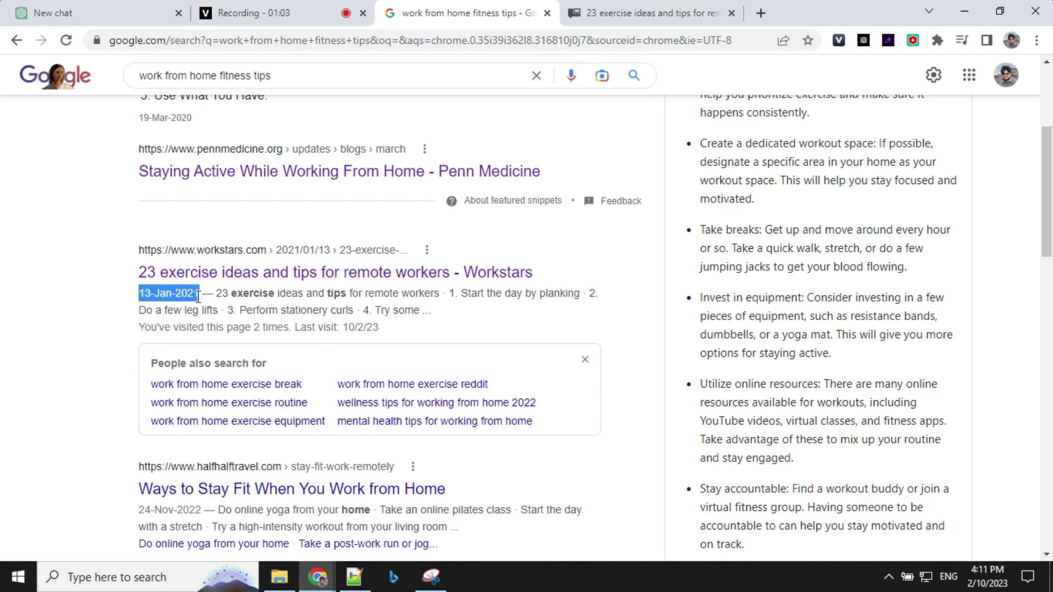
pyautogui.click(71, 275)
pyautogui.scroll(4, 129, 289)
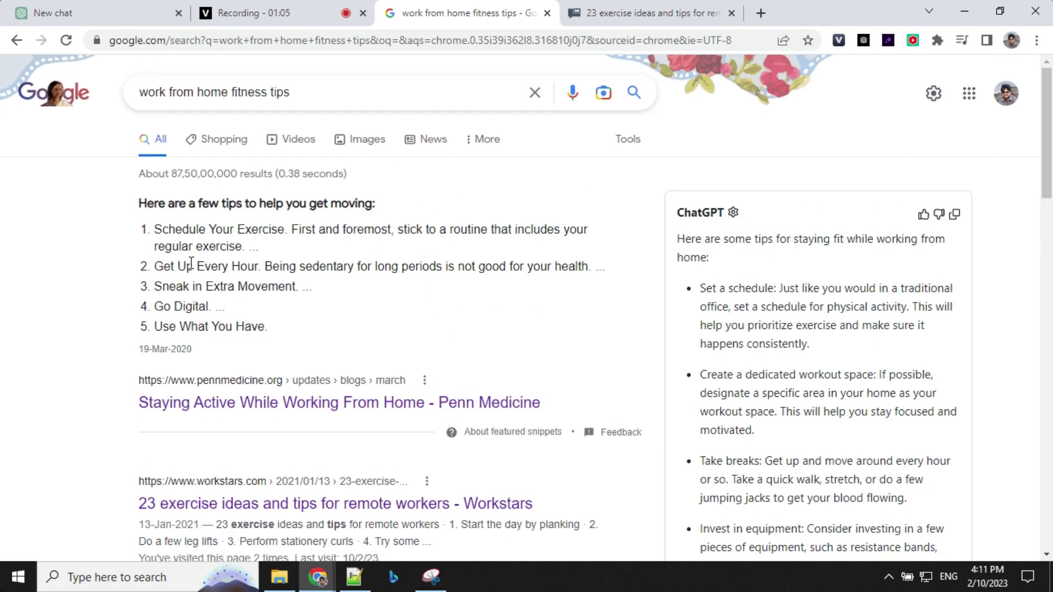
pyautogui.scroll(-2, 131, 291)
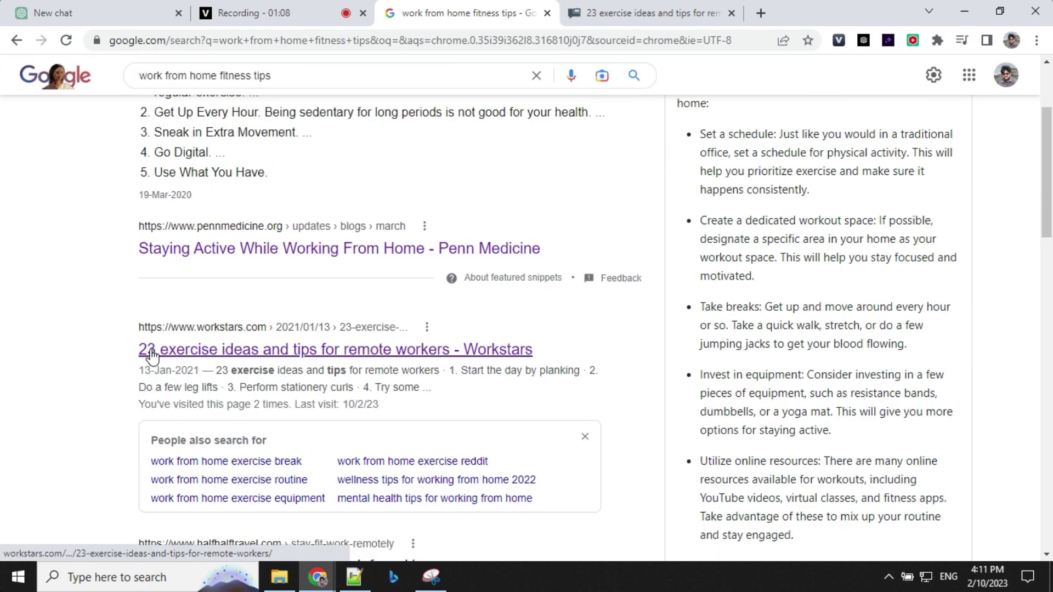
# Copy the web address of the Workstars '23 exercise ideas' article and return to ChatGPT.
pyautogui.click(648, 15)
pyautogui.click(649, 38)
pyautogui.click(661, 40)
pyautogui.hotkey('ctrl', 'a')
pyautogui.hotkey('ctrl', 'c')
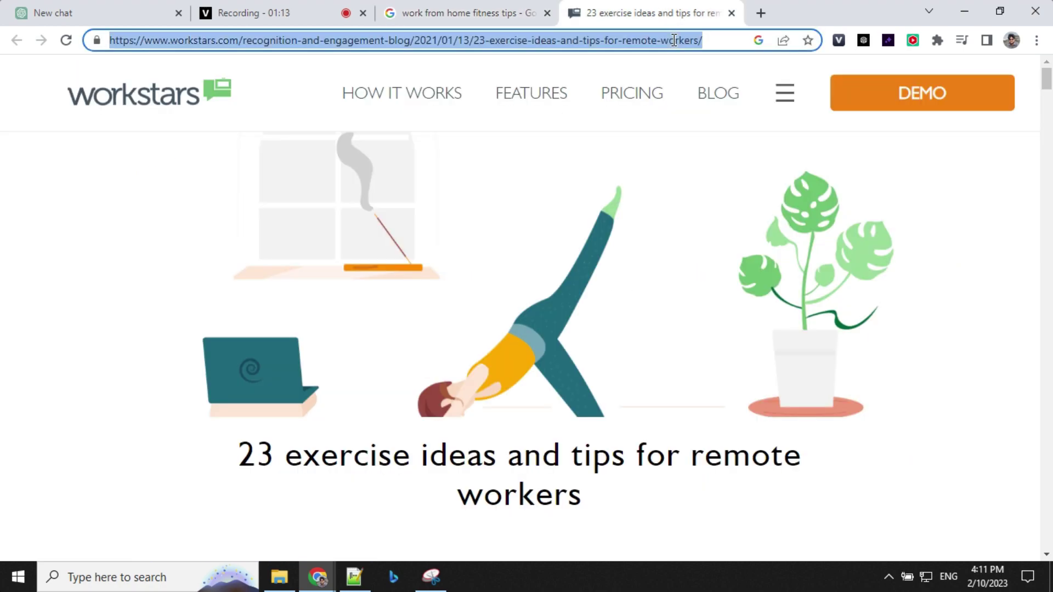
pyautogui.click(109, 13)
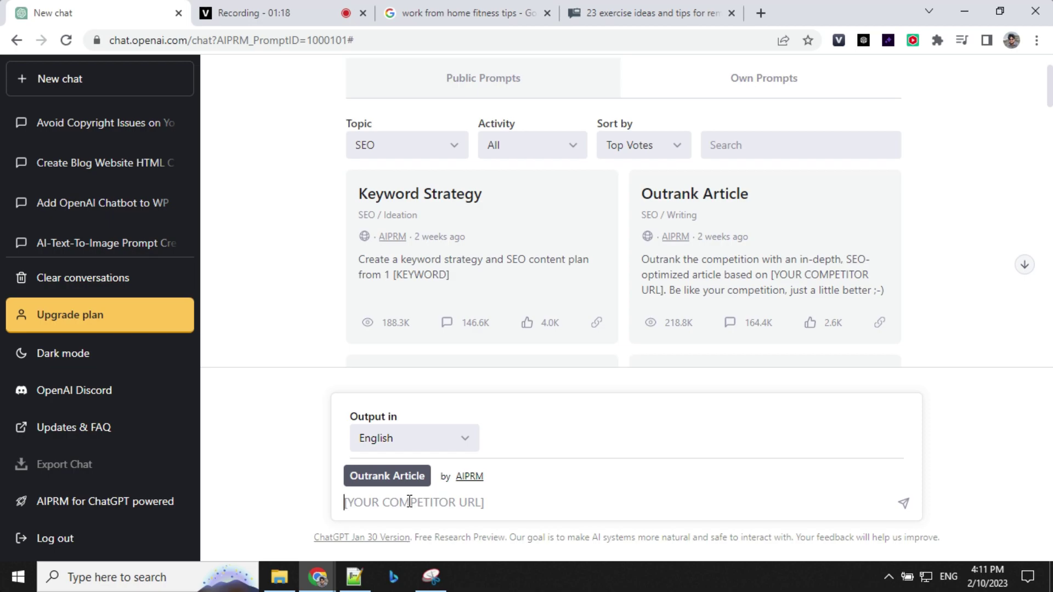
# Paste the Workstars article URL into the Outrank Article prompt and send it.
pyautogui.hotkey('ctrl', 'v')
pyautogui.click(905, 504)
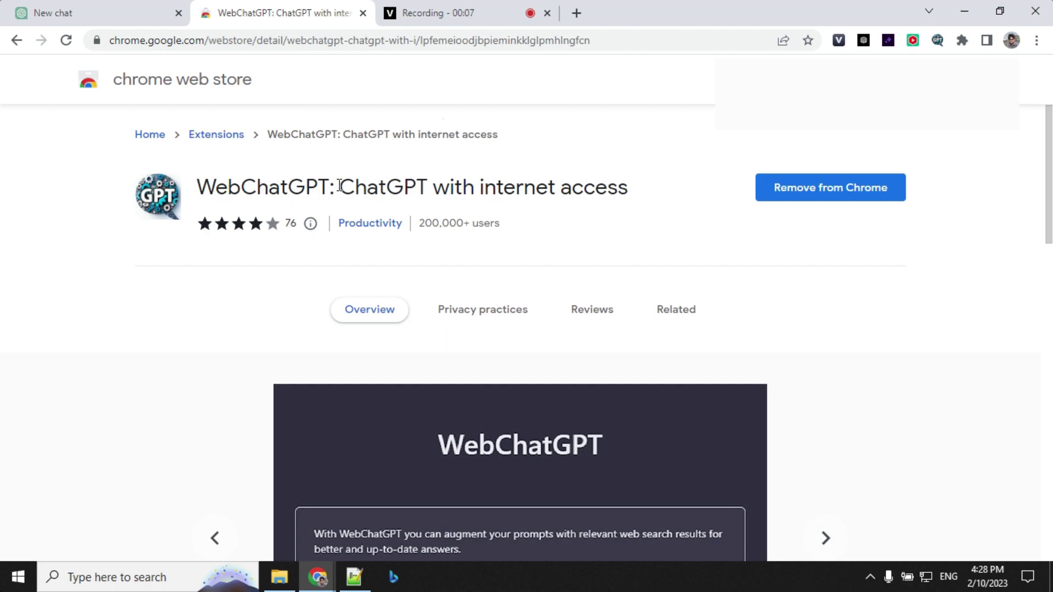
# Go from the WebChatGPT store page back to the ChatGPT chat.
pyautogui.hotkey('ctrl', 'shift', 'Tab')
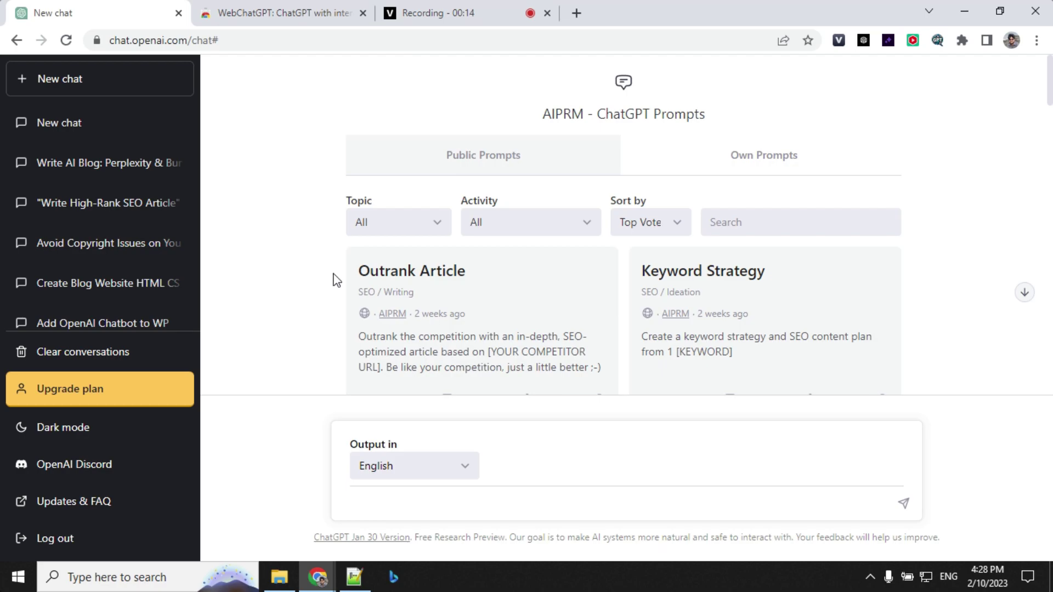
# Reload ChatGPT and ask 'what is BARD Google ?'.
pyautogui.click(67, 42)
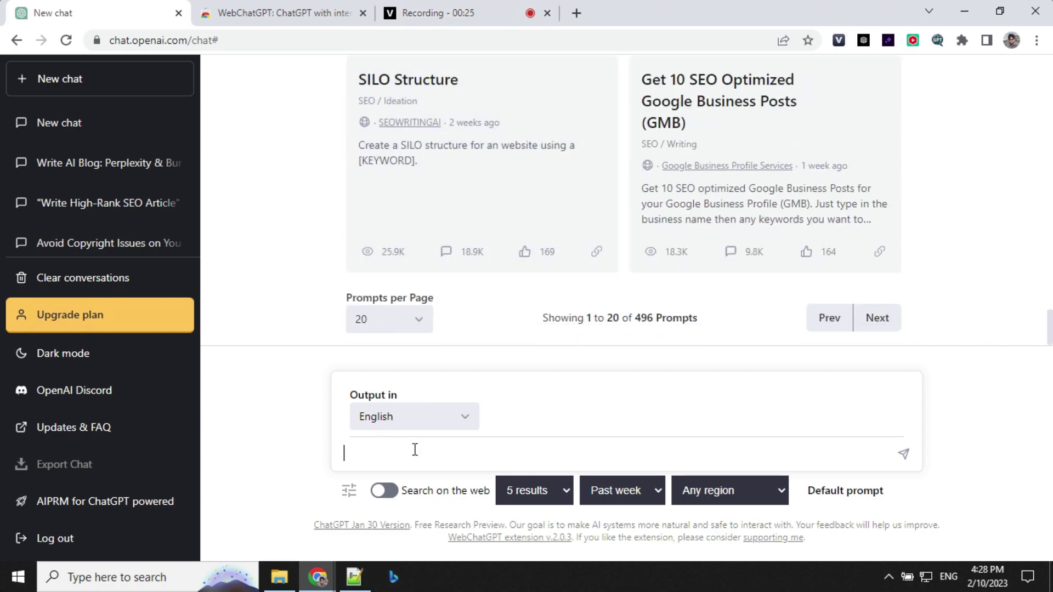
pyautogui.write('hat is BARD')
pyautogui.write('Google ?')
pyautogui.press('Return')
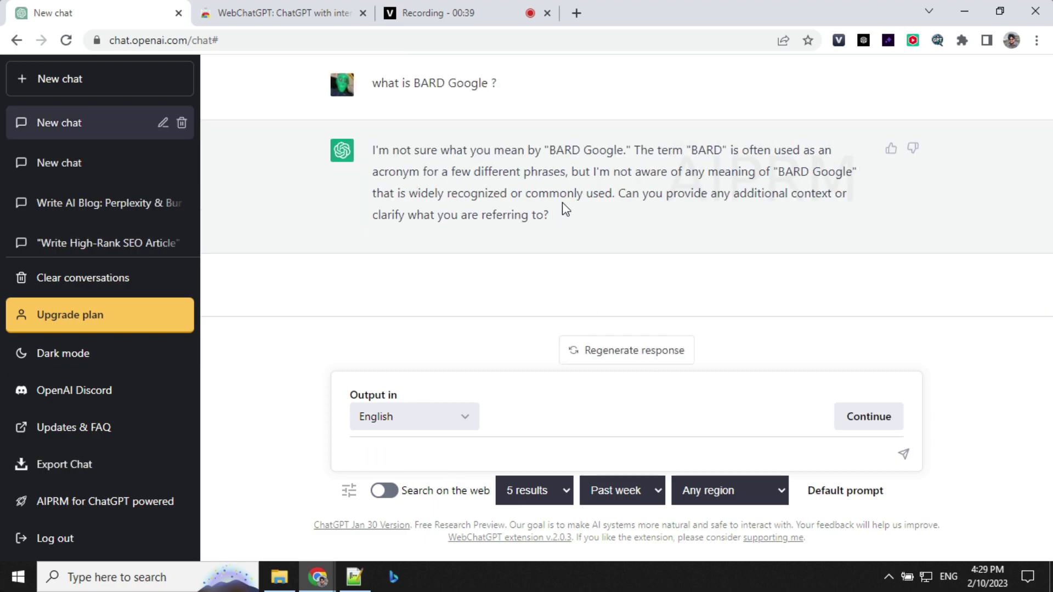
# Resend the BARD Google question with web search on, 5 results from the past month.
pyautogui.click(389, 493)
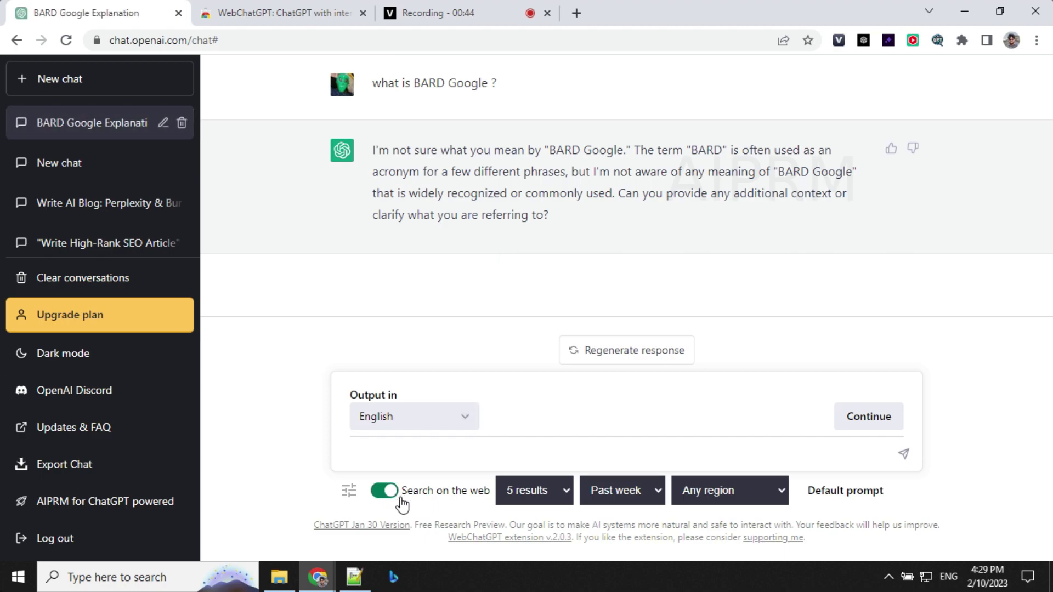
pyautogui.click(509, 491)
pyautogui.click(539, 403)
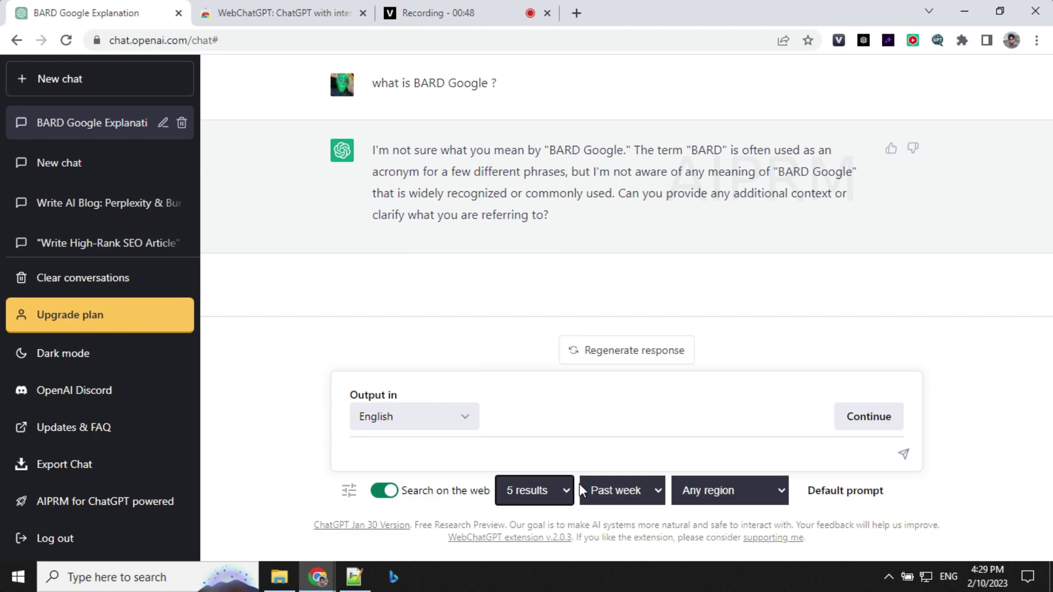
pyautogui.click(621, 490)
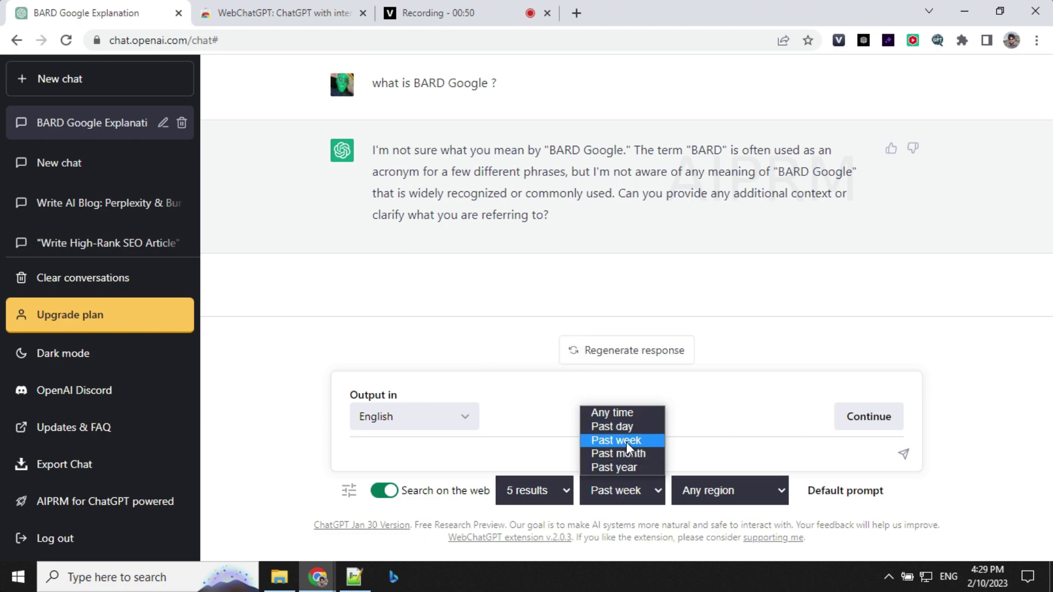
pyautogui.click(627, 452)
pyautogui.click(418, 449)
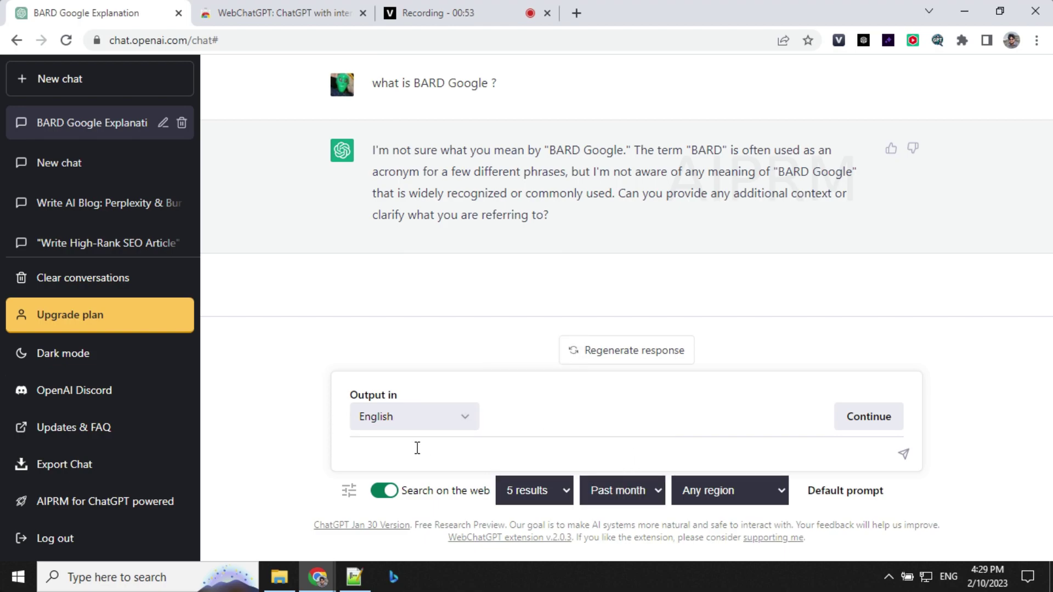
pyautogui.press('Return')
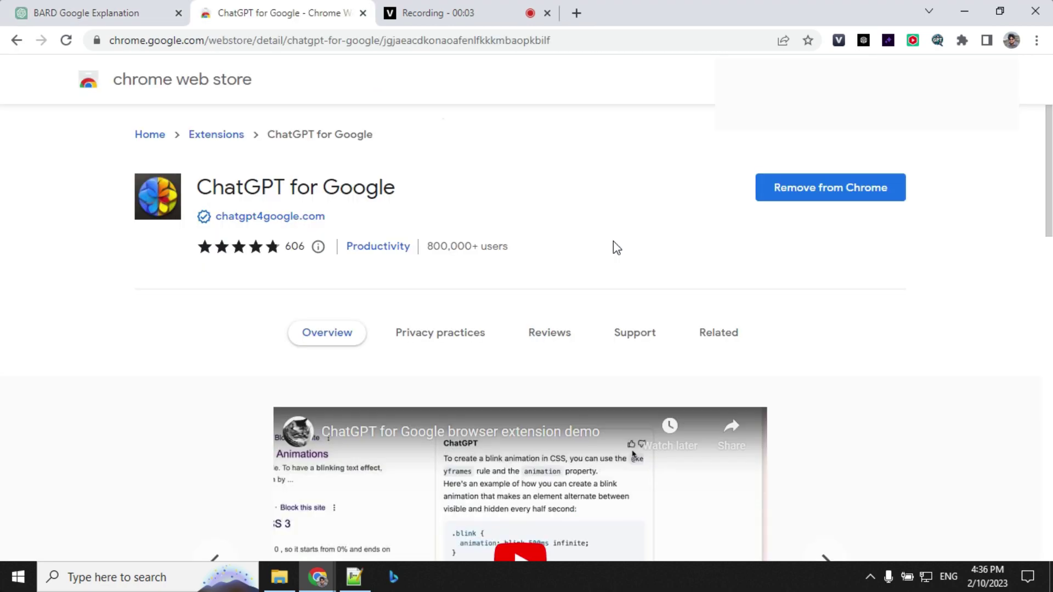
# In a new tab, search Google for Python code that reverses a string.
pyautogui.tripleClick(423, 199)
pyautogui.click(583, 16)
pyautogui.click(578, 38)
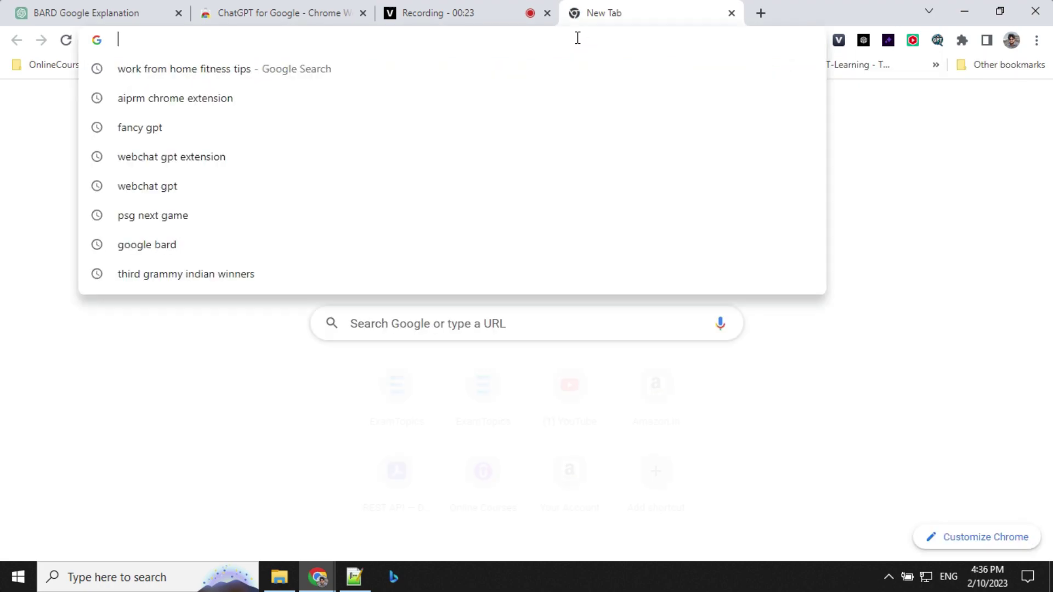
pyautogui.click(377, 309)
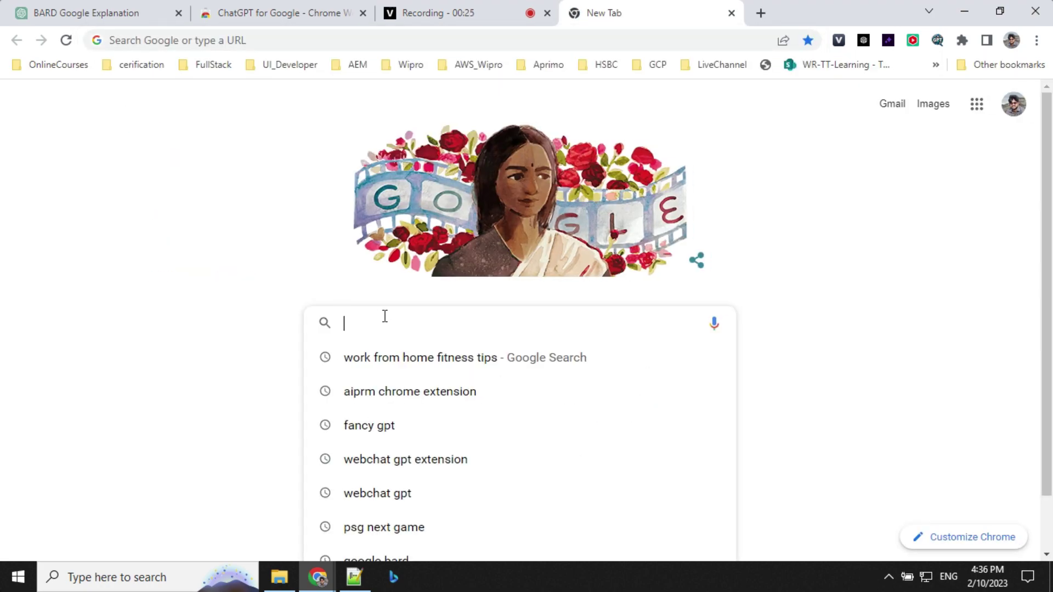
pyautogui.write('write')
pyautogui.click(384, 318)
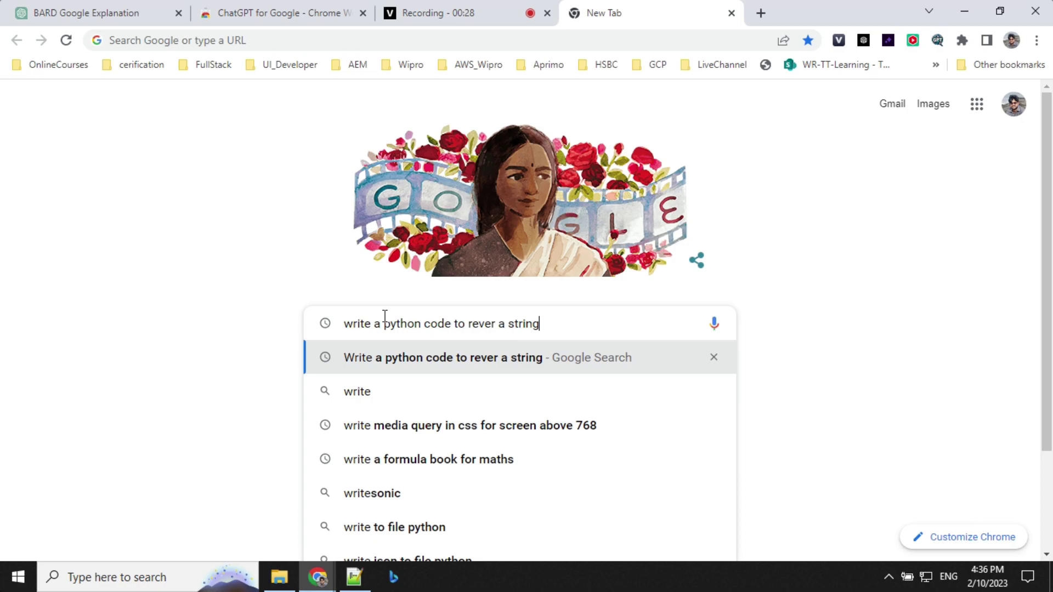
pyautogui.press('Return')
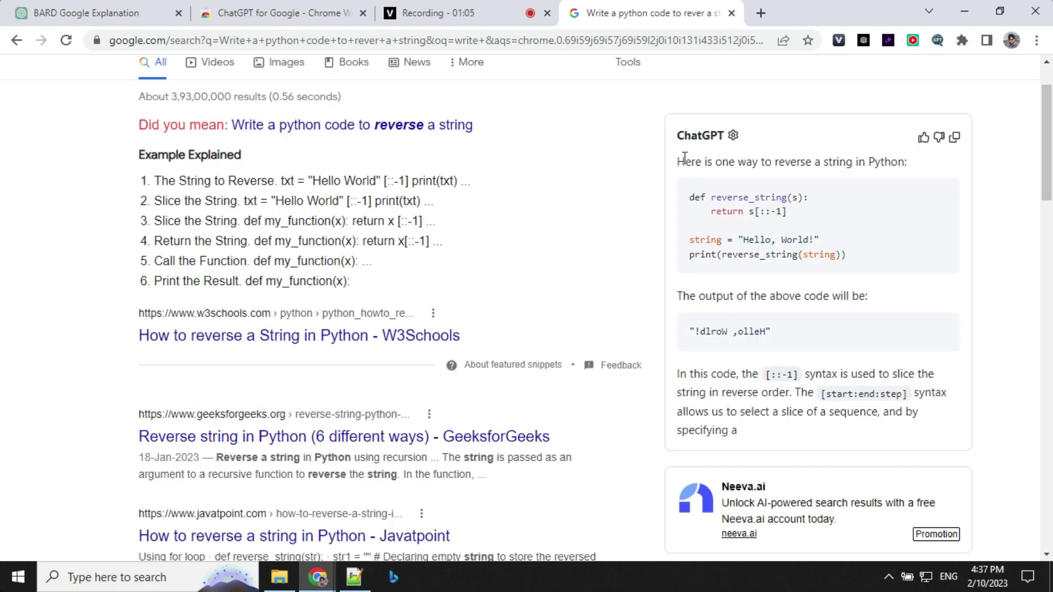
# Highlight ChatGPT's answer and the reverse-string code in the side panel.
pyautogui.moveTo(678, 133); pyautogui.dragTo(733, 256)
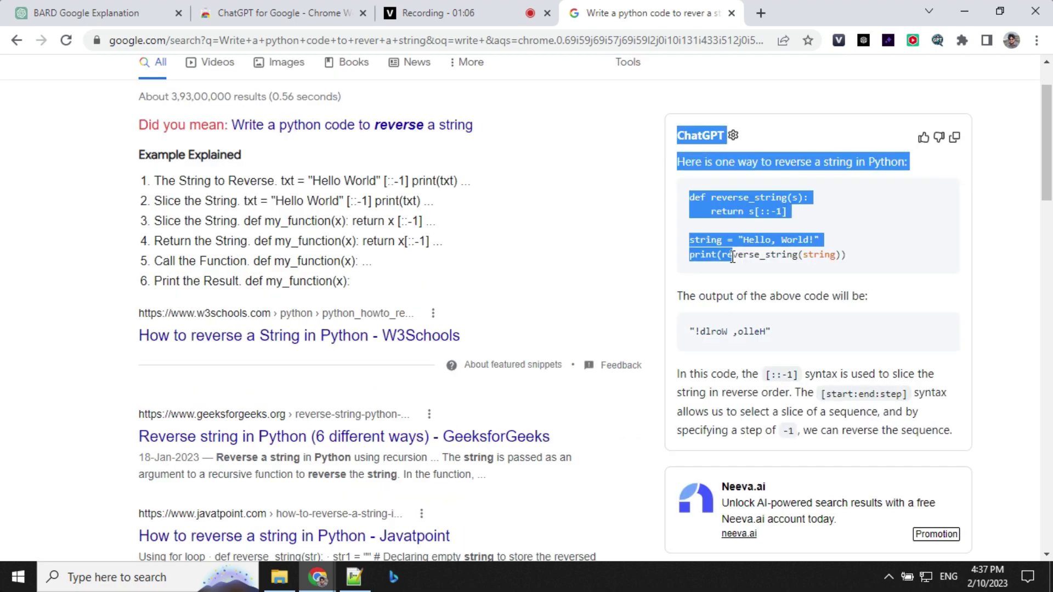
pyautogui.click(993, 237)
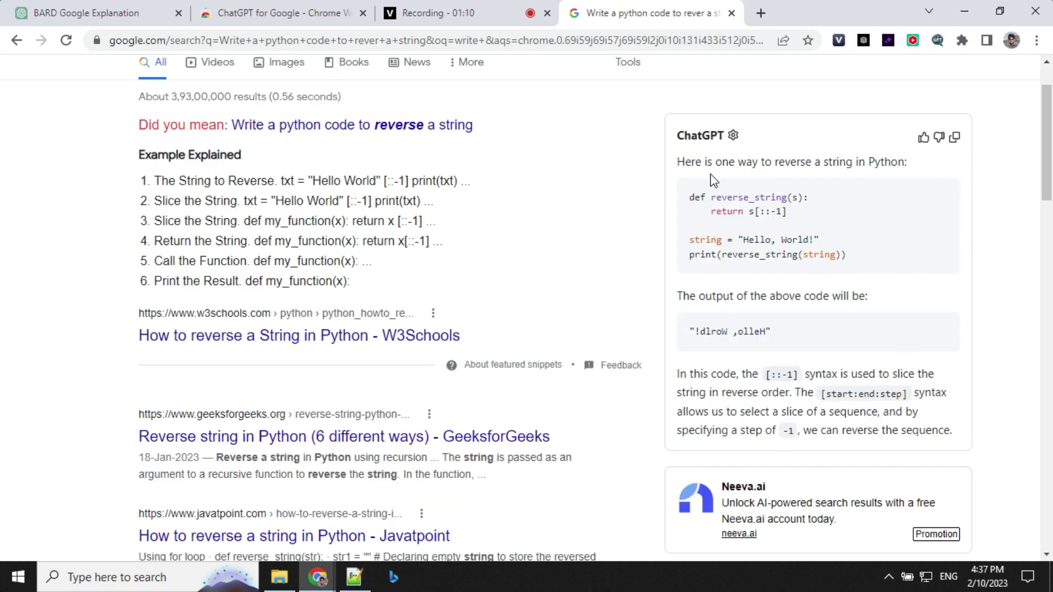
pyautogui.moveTo(689, 193); pyautogui.dragTo(848, 262)
pyautogui.click(734, 136)
# In ChatGPT for Google settings, set the AI provider to OpenAI API and focus the API key field.
pyautogui.click(734, 136)
pyautogui.scroll(-3, 516, 247)
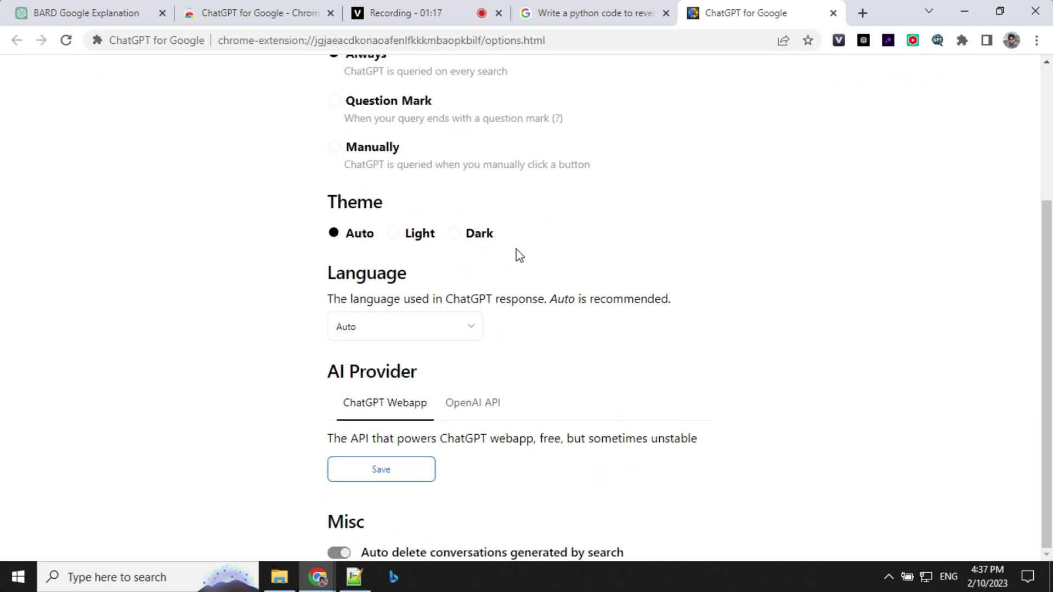
pyautogui.click(479, 409)
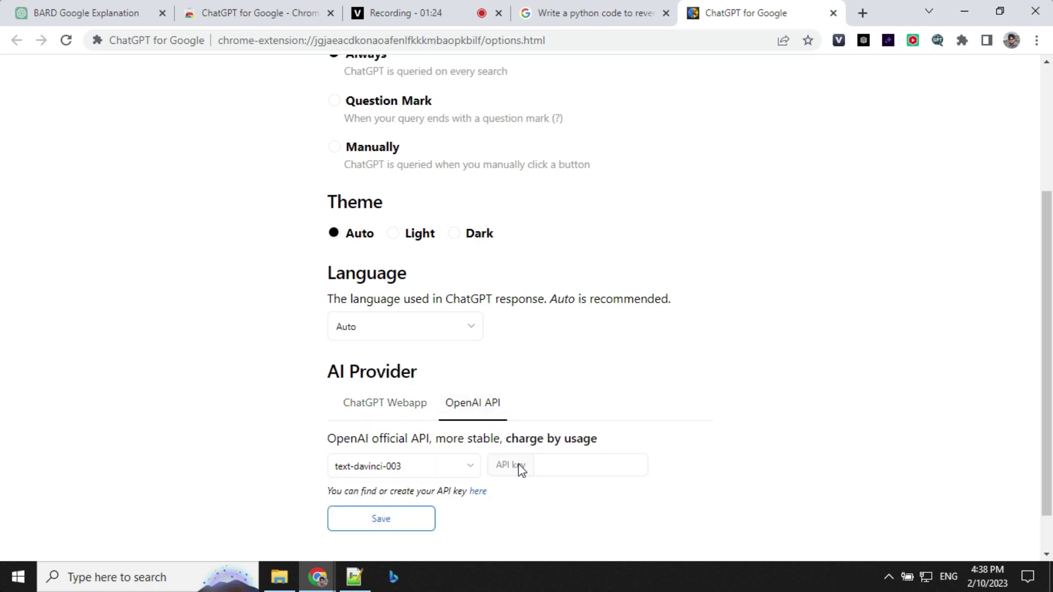
pyautogui.click(582, 464)
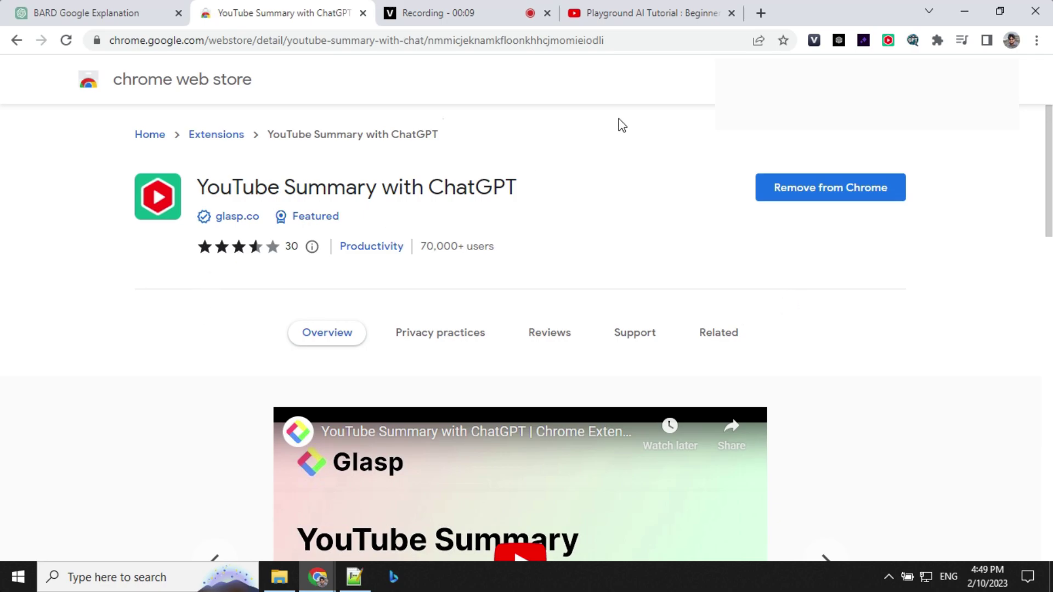
# Switch to the Playground AI Tutorial YouTube video.
pyautogui.click(620, 11)
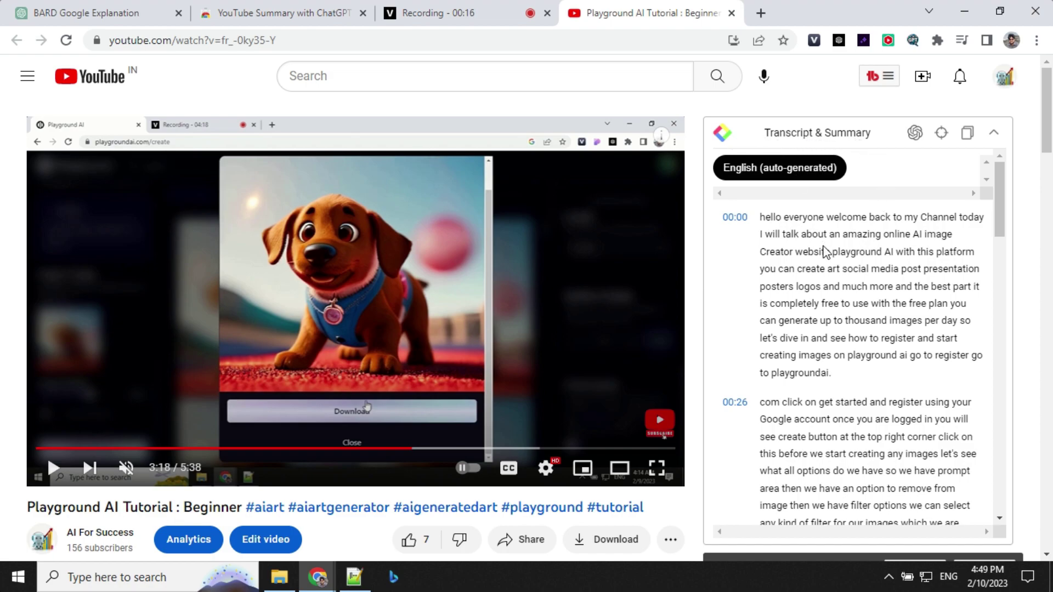
# Generate a ChatGPT summary of the Playground AI Tutorial video and select the response text.
pyautogui.scroll(-10, 826, 251)
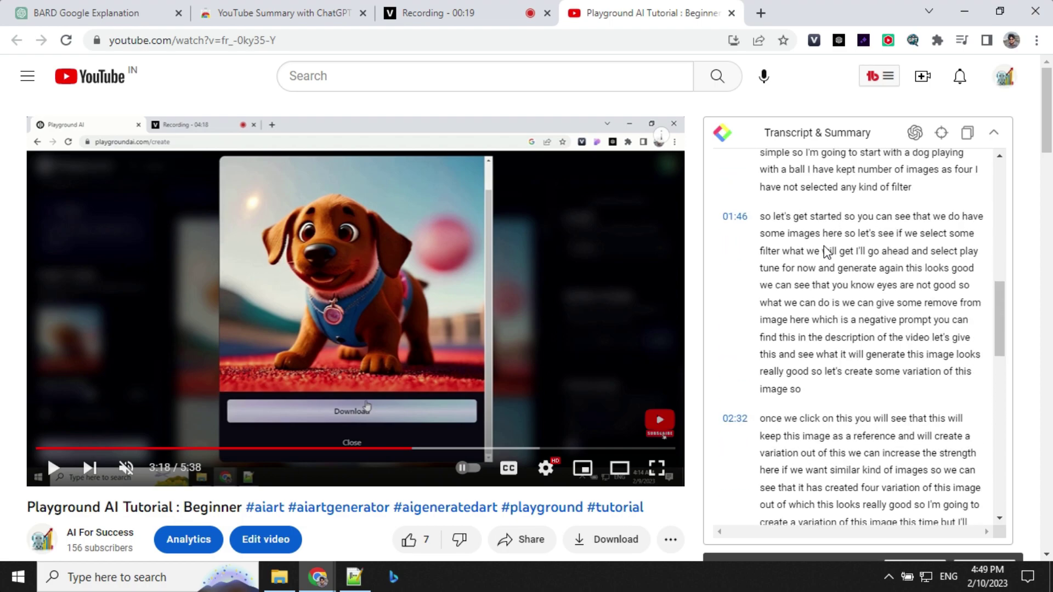
pyautogui.scroll(-5, 825, 252)
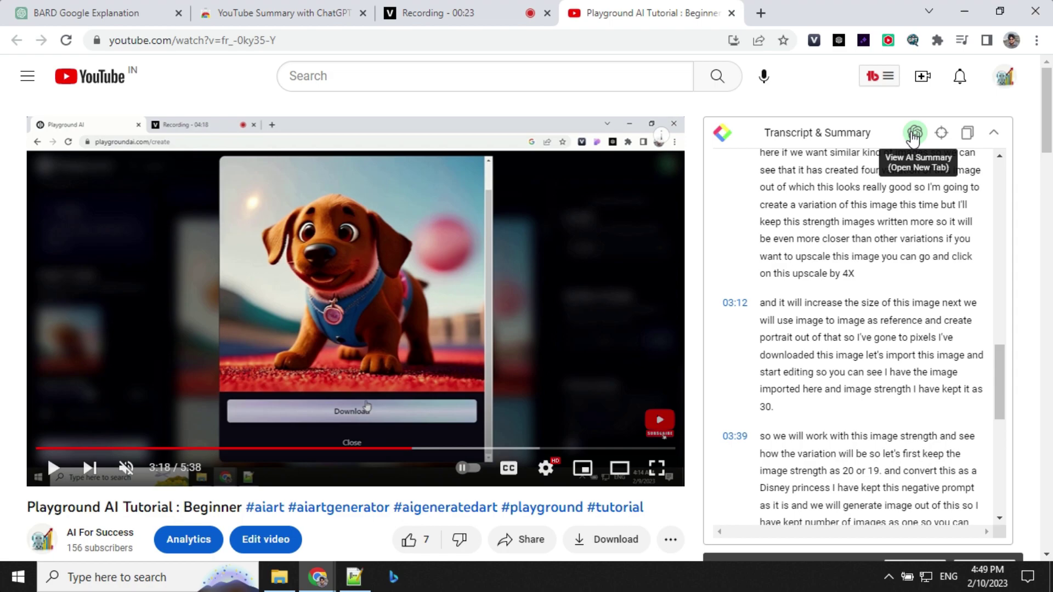
pyautogui.click(915, 133)
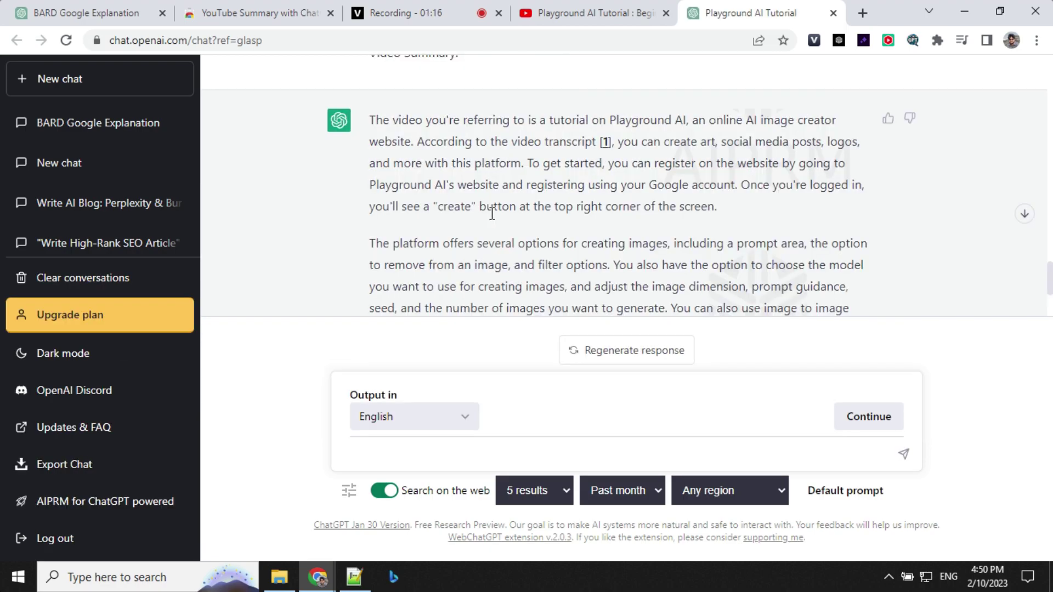
pyautogui.scroll(-1, 492, 214)
pyautogui.scroll(1, 555, 222)
pyautogui.moveTo(371, 120); pyautogui.dragTo(555, 285)
pyautogui.scroll(-2, 549, 247)
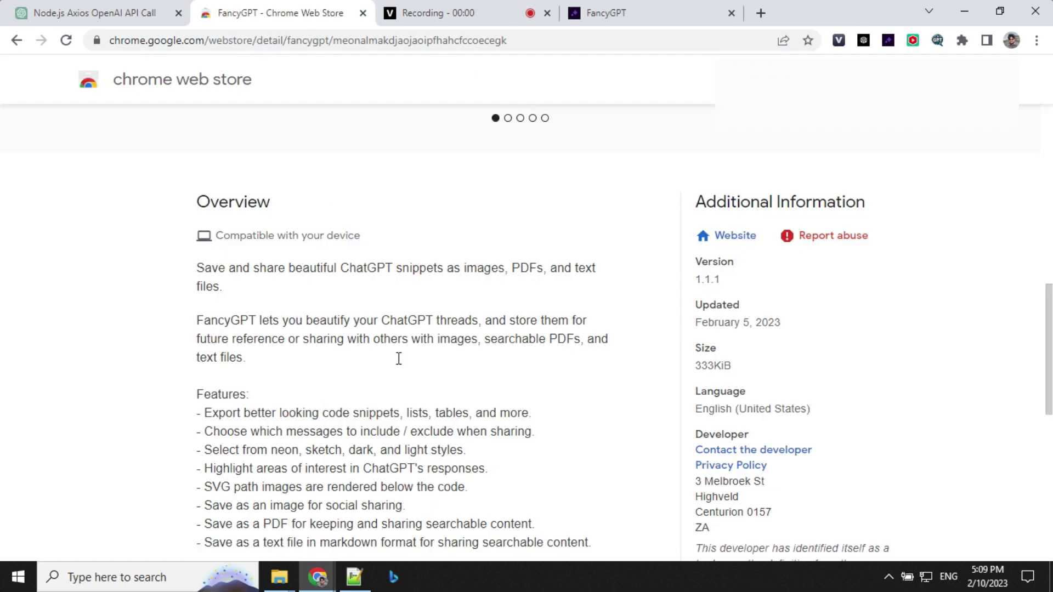
# Review the Overview section of the FancyGPT Chrome Web Store listing.
pyautogui.scroll(10, 410, 370)
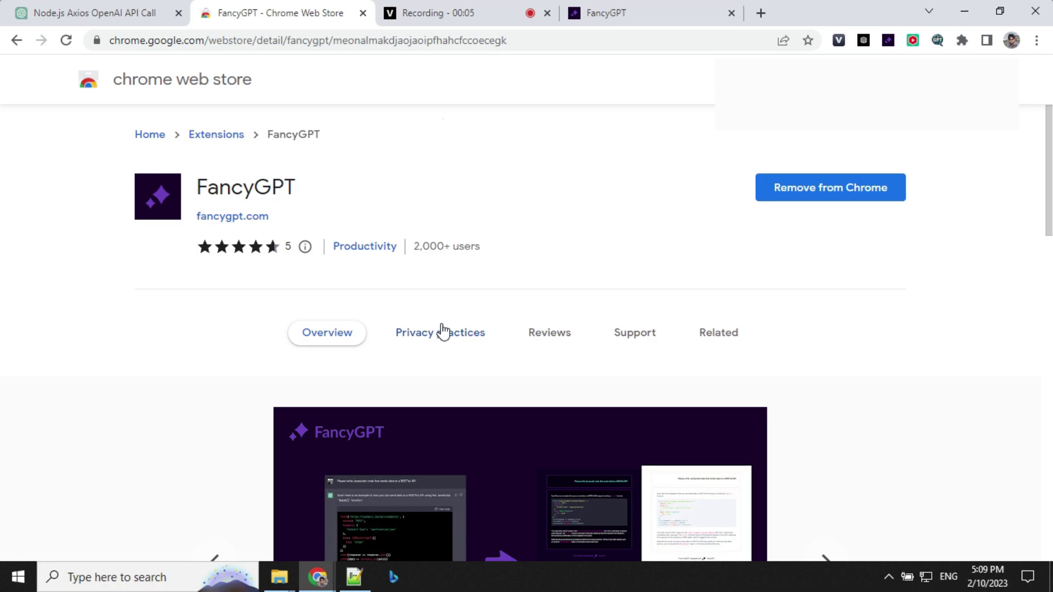
pyautogui.scroll(-7, 444, 331)
pyautogui.scroll(-3, 443, 329)
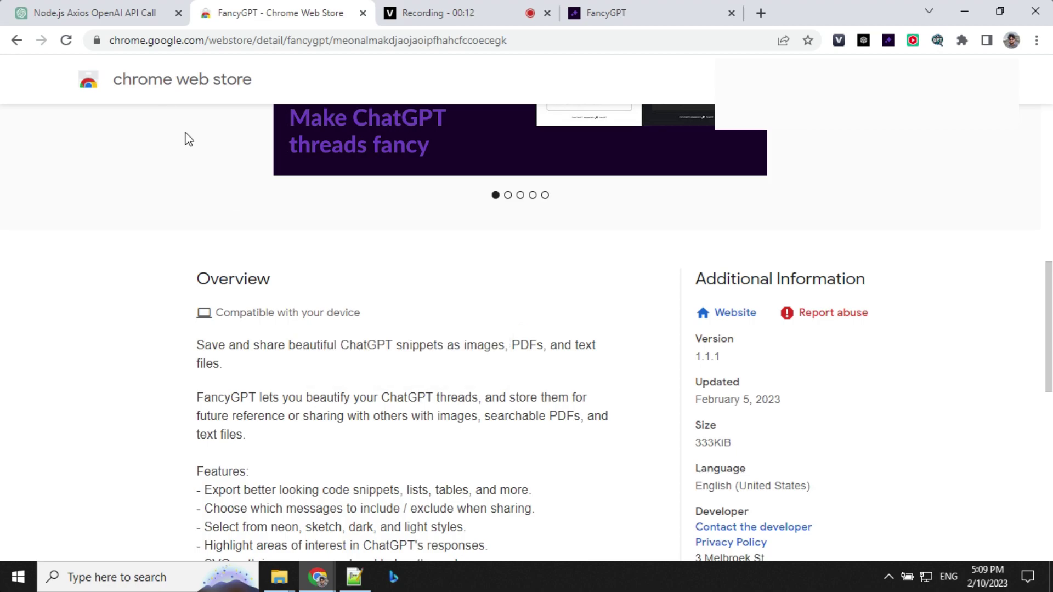
# Return to the Node.js Axios OpenAI API Call chat and look over its axios code.
pyautogui.click(94, 12)
pyautogui.scroll(10, 741, 285)
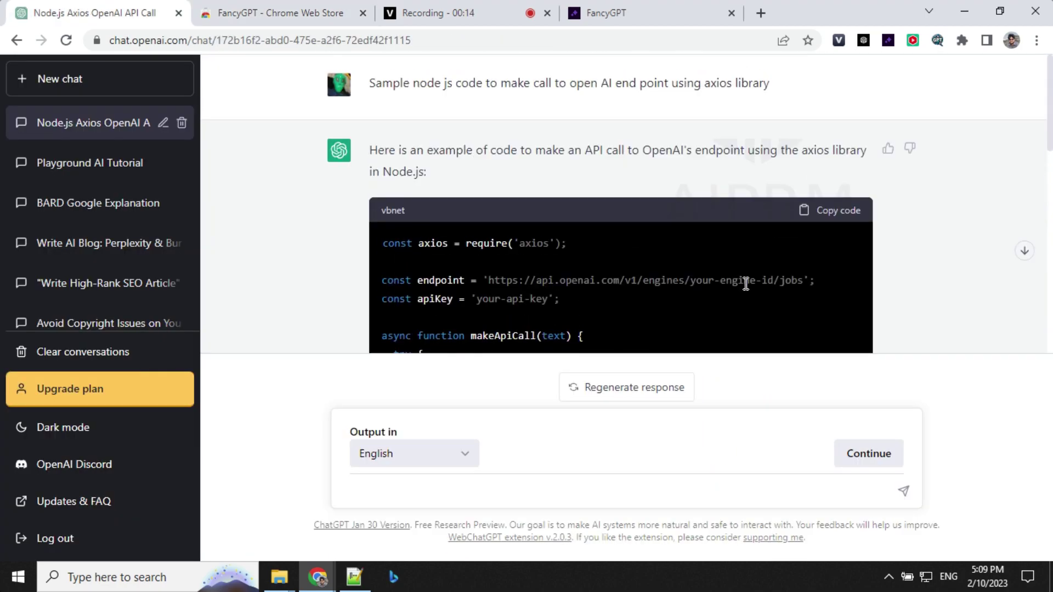
pyautogui.scroll(-5, 526, 154)
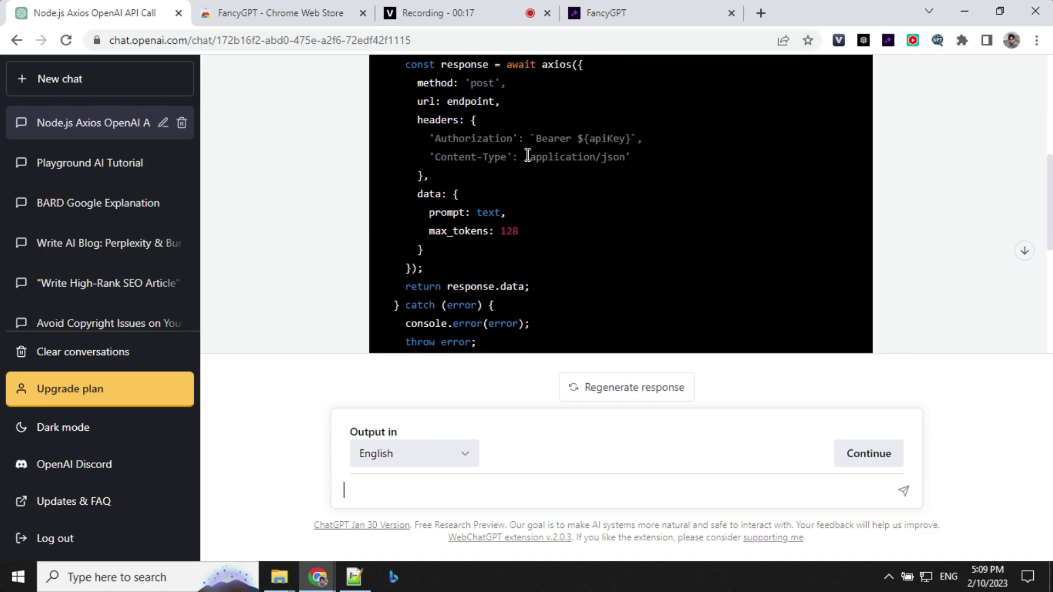
# Turn the Node.js Axios OpenAI conversation into a FancyGPT snippet.
pyautogui.click(889, 41)
pyautogui.click(735, 186)
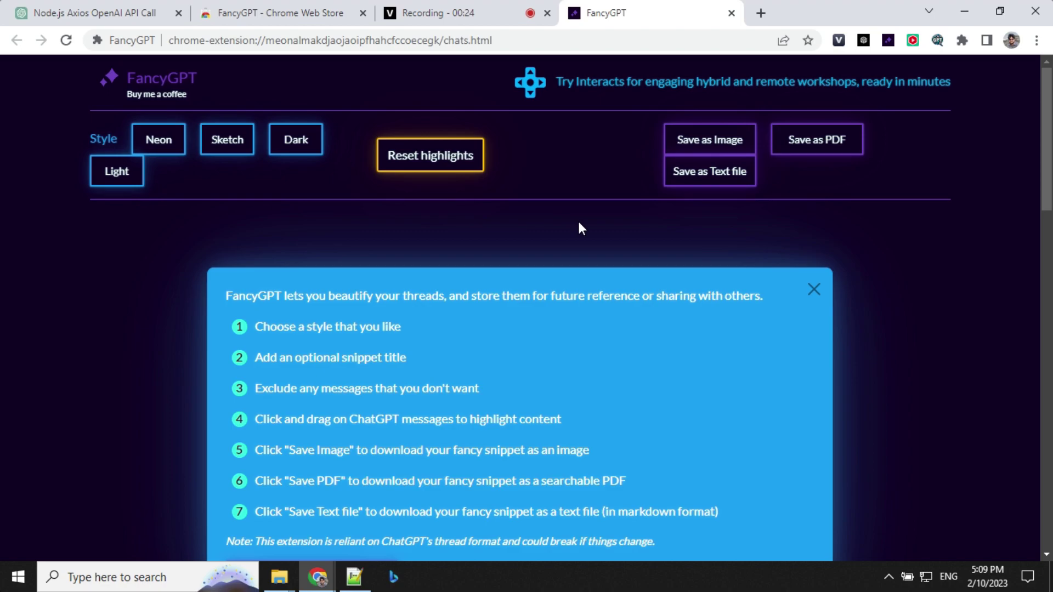
pyautogui.scroll(-10, 579, 224)
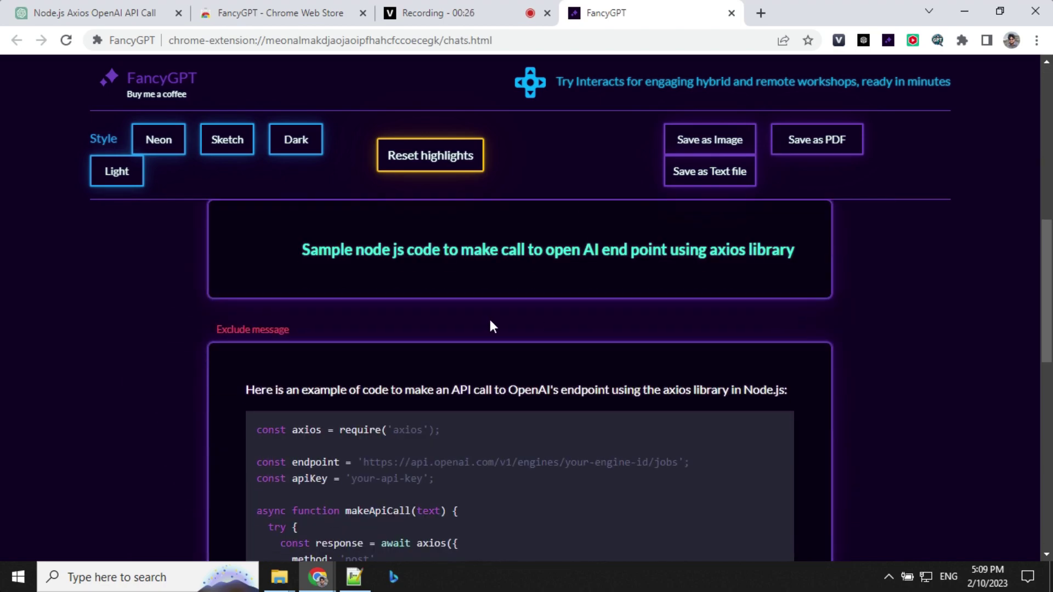
pyautogui.scroll(-10, 490, 319)
# Change the snippet's style from Neon to Sketch.
pyautogui.scroll(11, 489, 386)
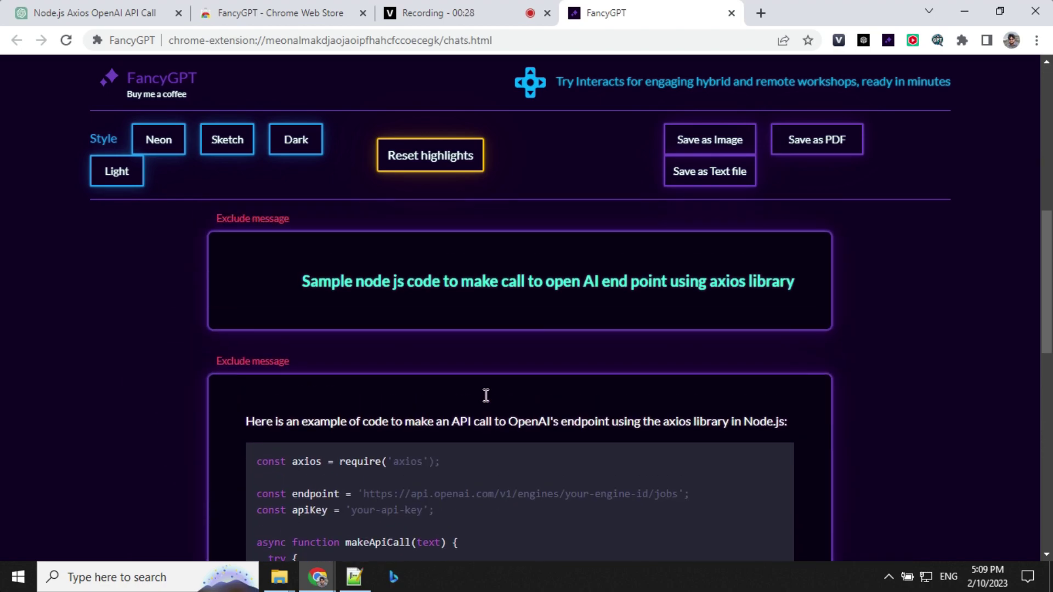
pyautogui.scroll(1, 485, 395)
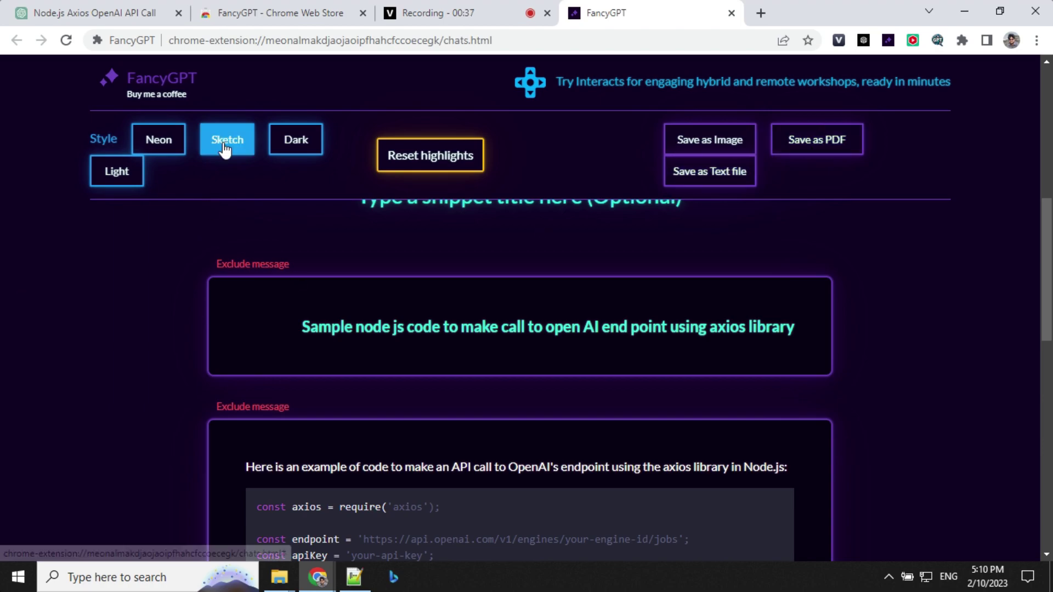
pyautogui.click(312, 147)
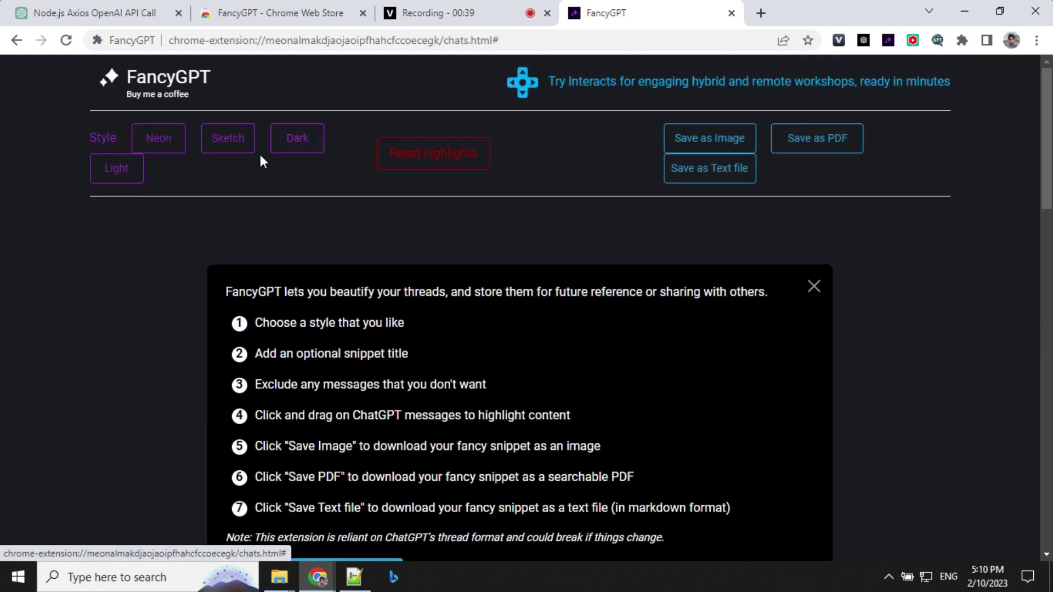